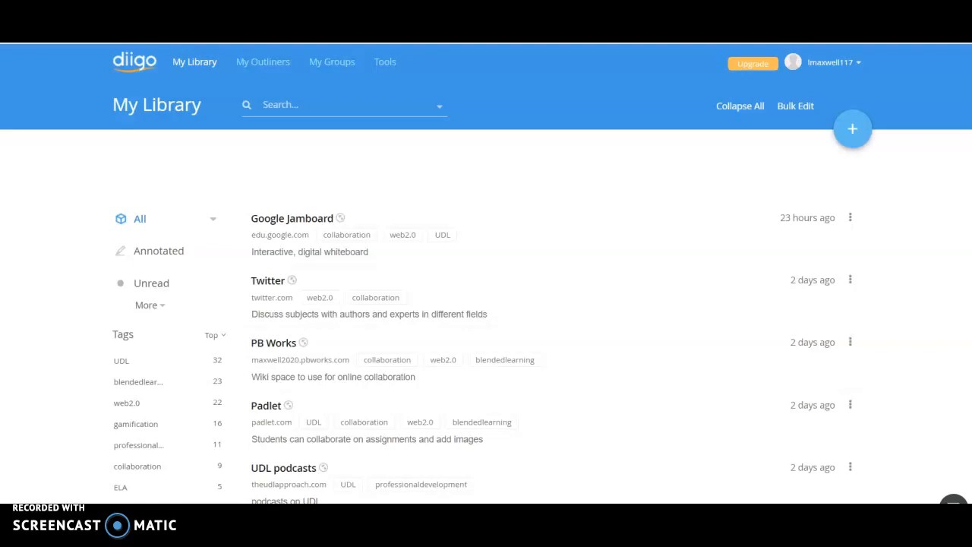
Step: Filter the bookmark library by the gamification tag from the full tag list and open the Kahoot! bookmark
left_click(127, 339)
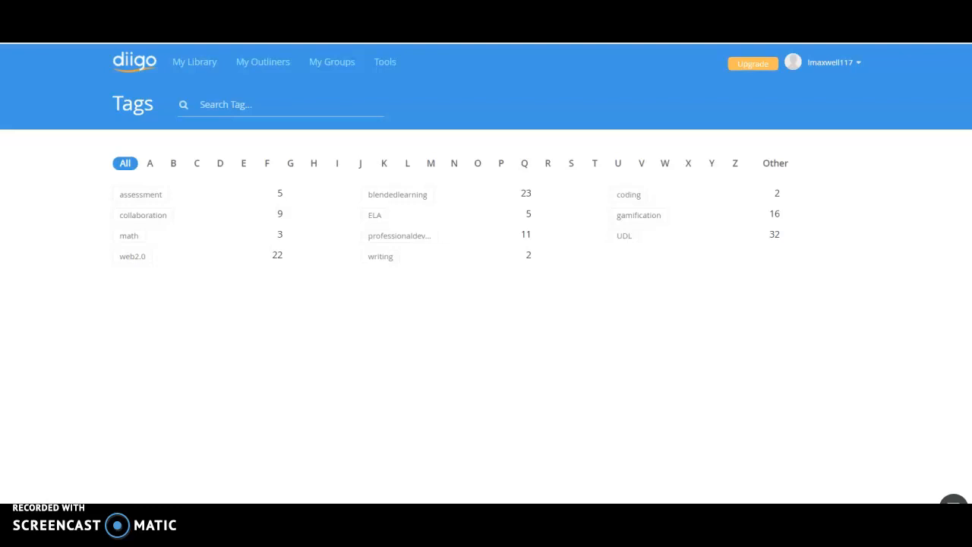
left_click(658, 226)
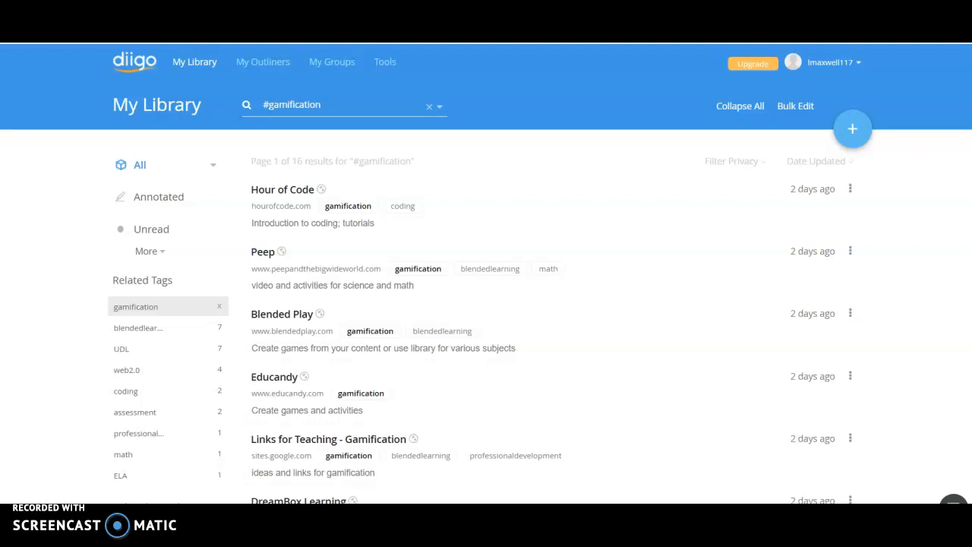
scroll(487, 304, "down", 8)
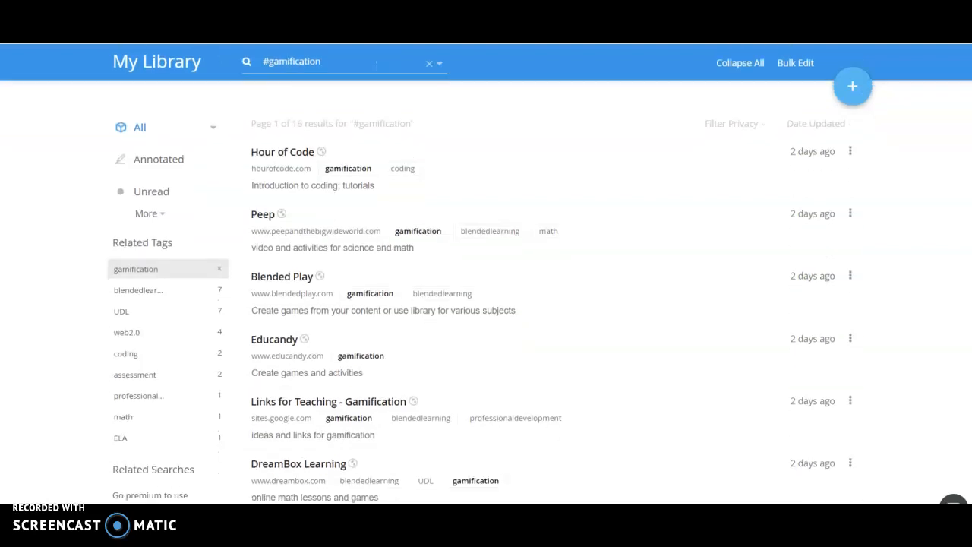
scroll(506, 446, "down", 3)
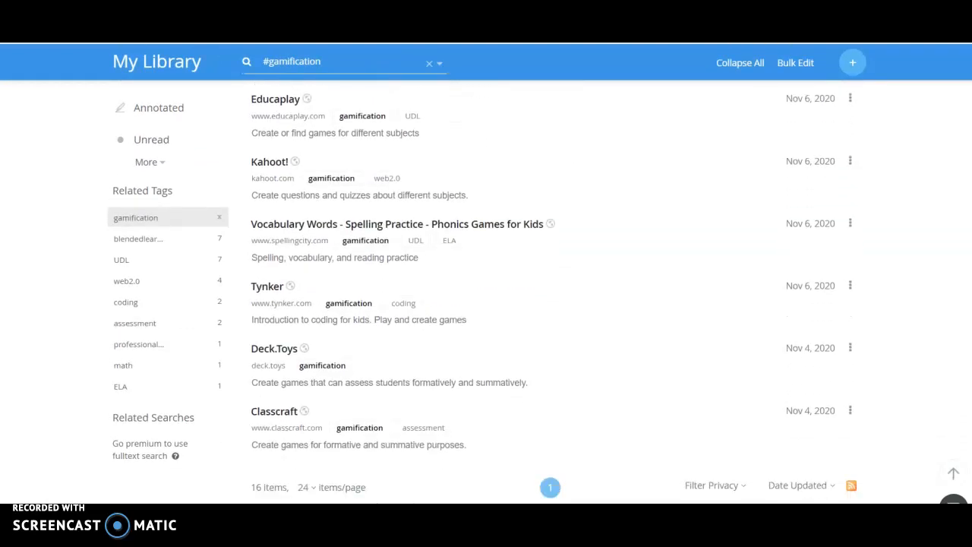
left_click(280, 162)
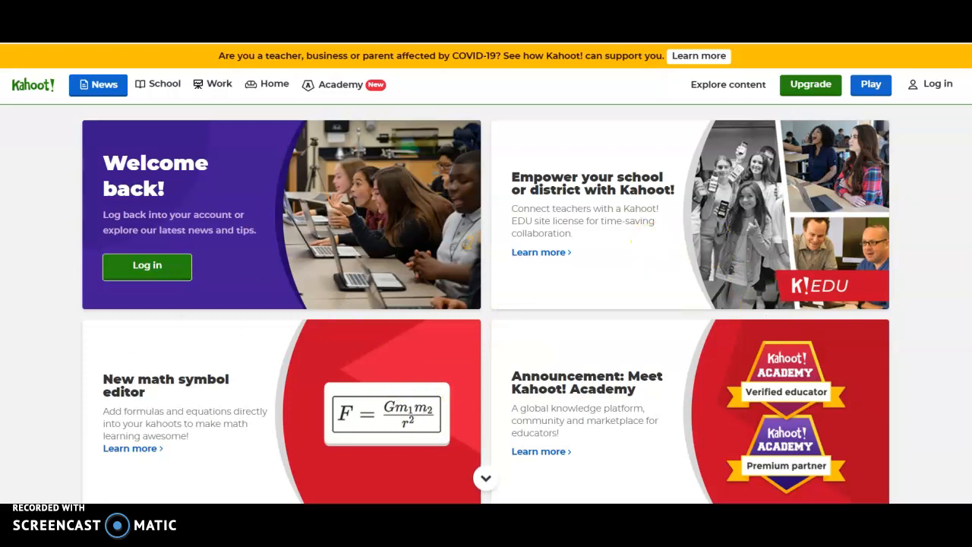
Step: Look through the news and announcement cards on the Kahoot! website's front page
scroll(631, 242, "down", 1)
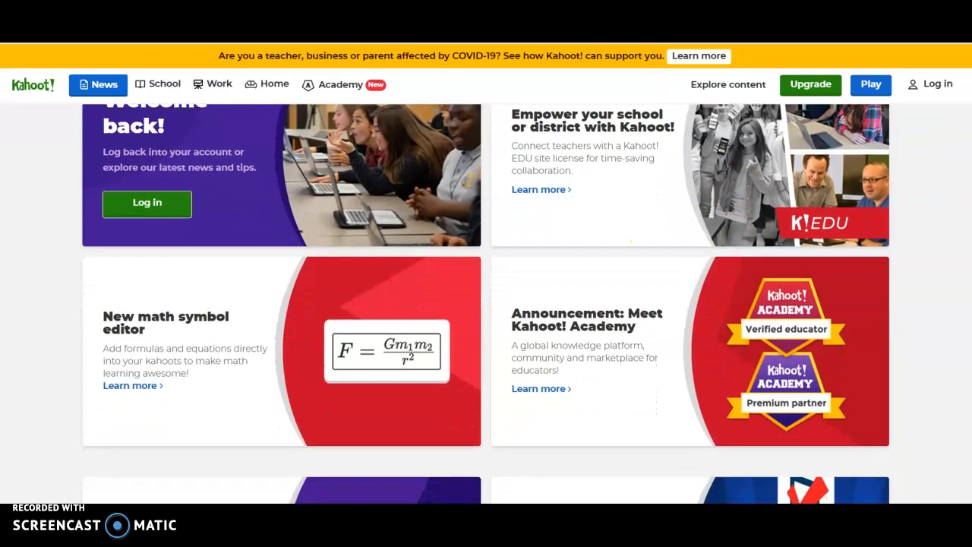
scroll(485, 304, "down", 1)
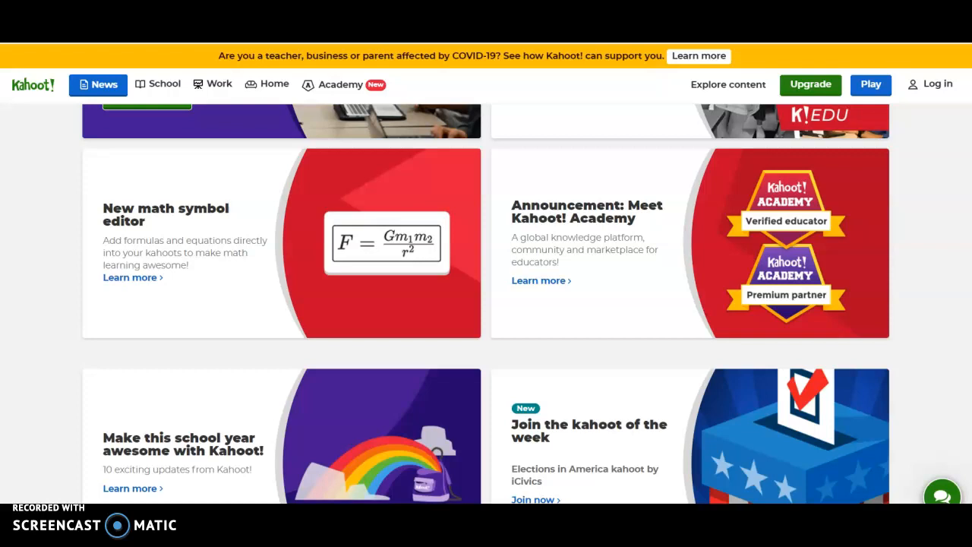
scroll(486, 304, "down", 3)
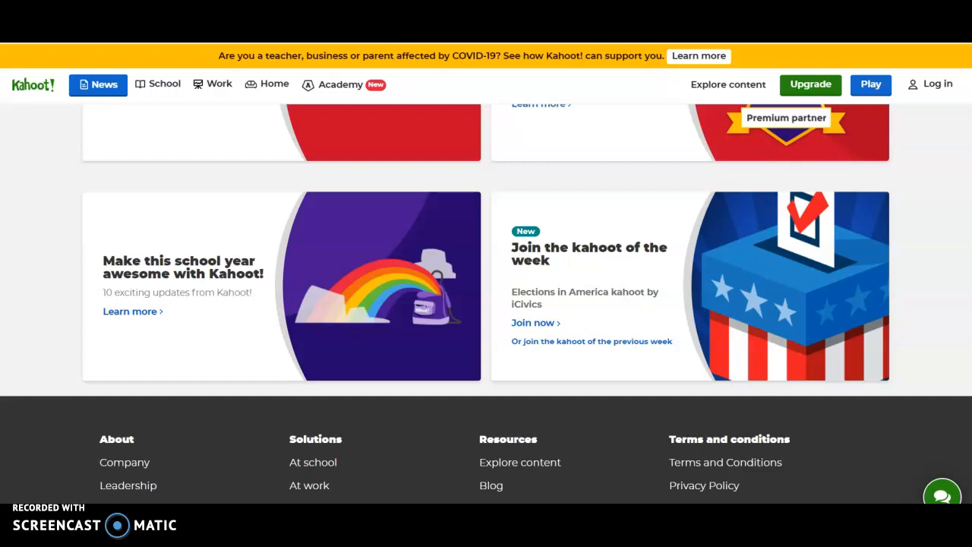
scroll(486, 303, "up", 1)
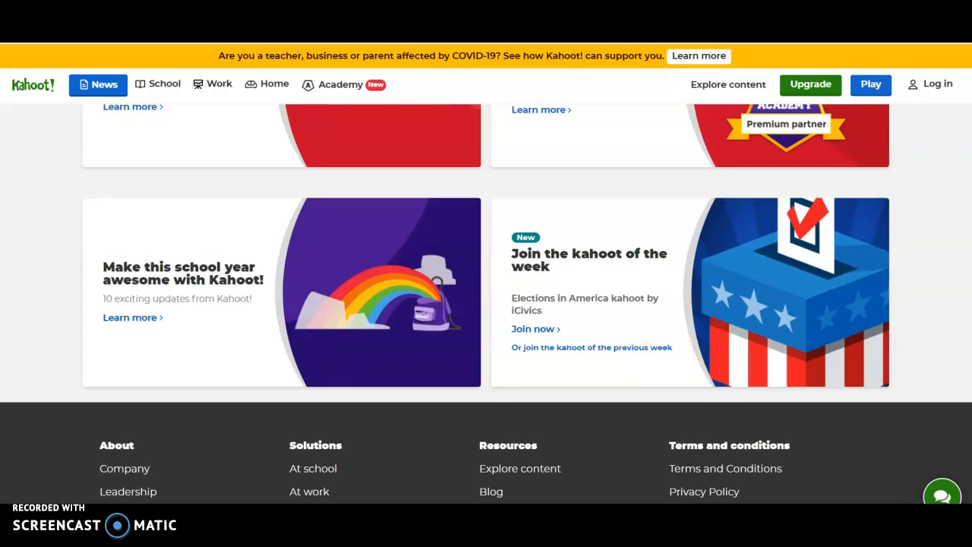
scroll(486, 304, "up", 5)
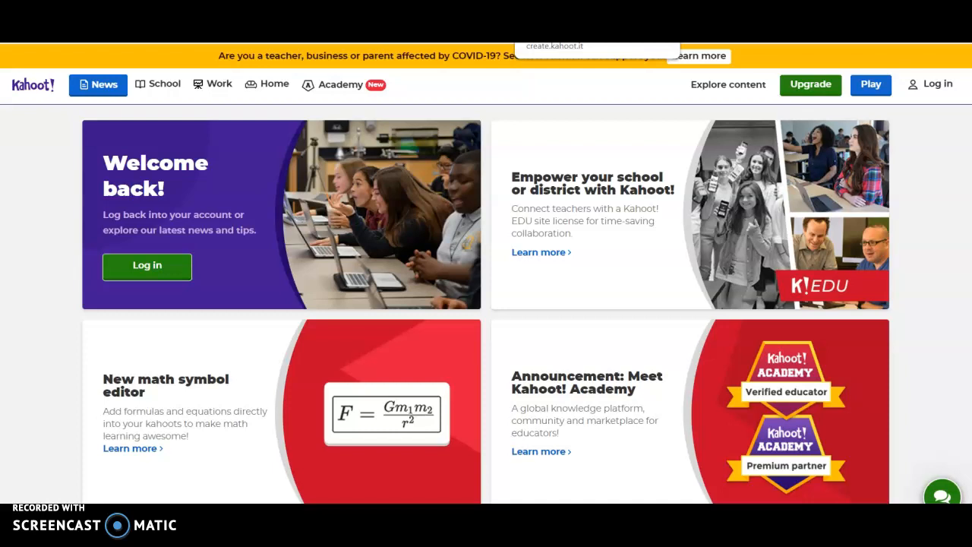
Step: Switch to the article on Kahoot!'s self-paced challenge mode and read it through to the recap on assigning a challenge
left_click(566, 21)
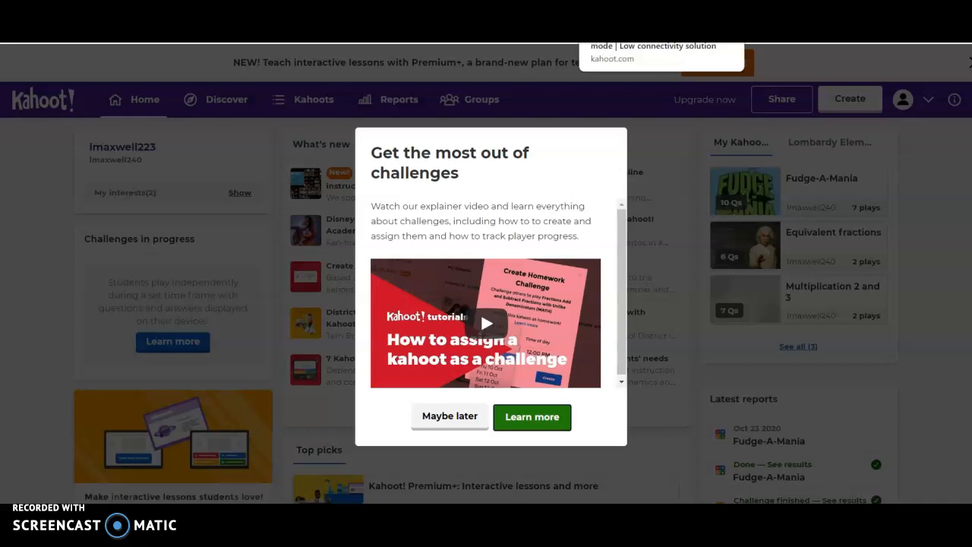
left_click(642, 14)
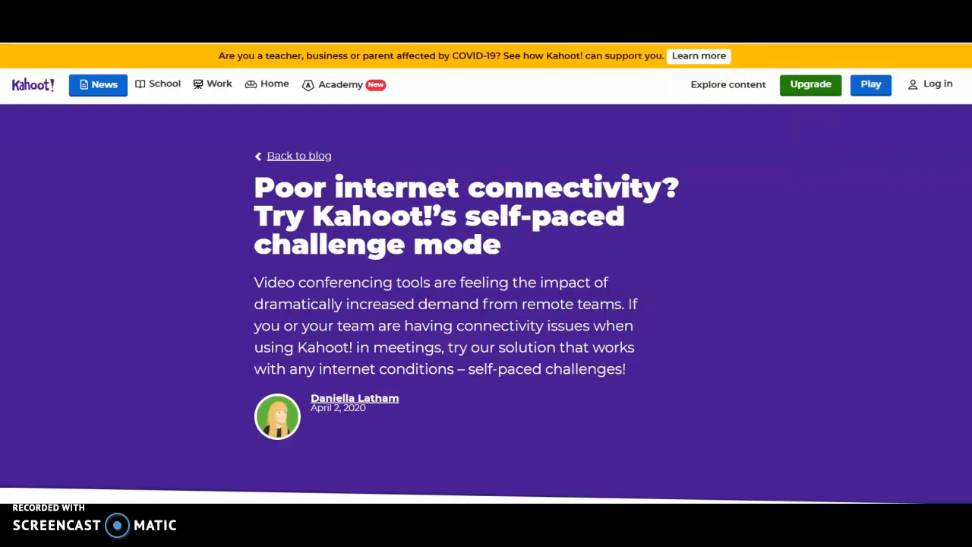
scroll(487, 304, "down", 5)
scroll(486, 304, "down", 2)
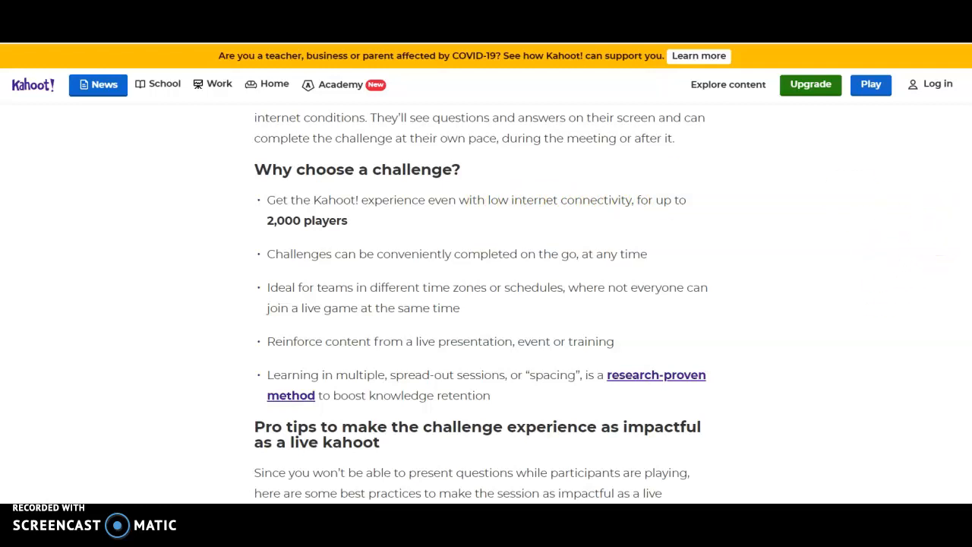
scroll(486, 304, "down", 5)
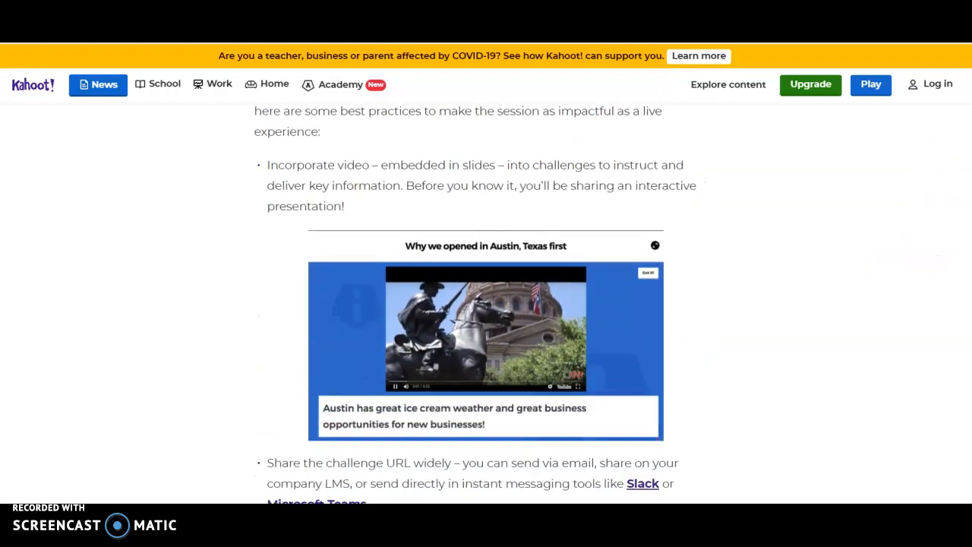
scroll(486, 304, "down", 5)
scroll(486, 304, "down", 2)
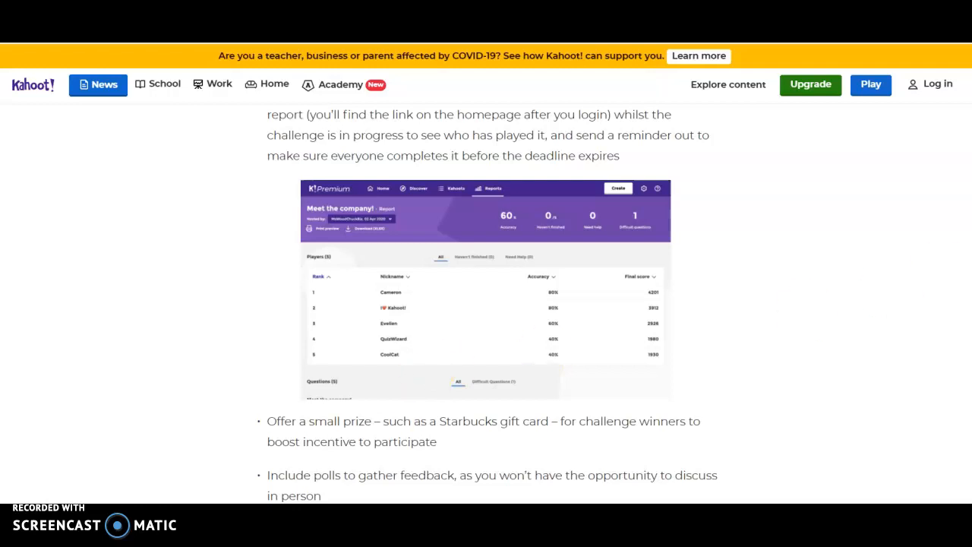
scroll(486, 304, "down", 10)
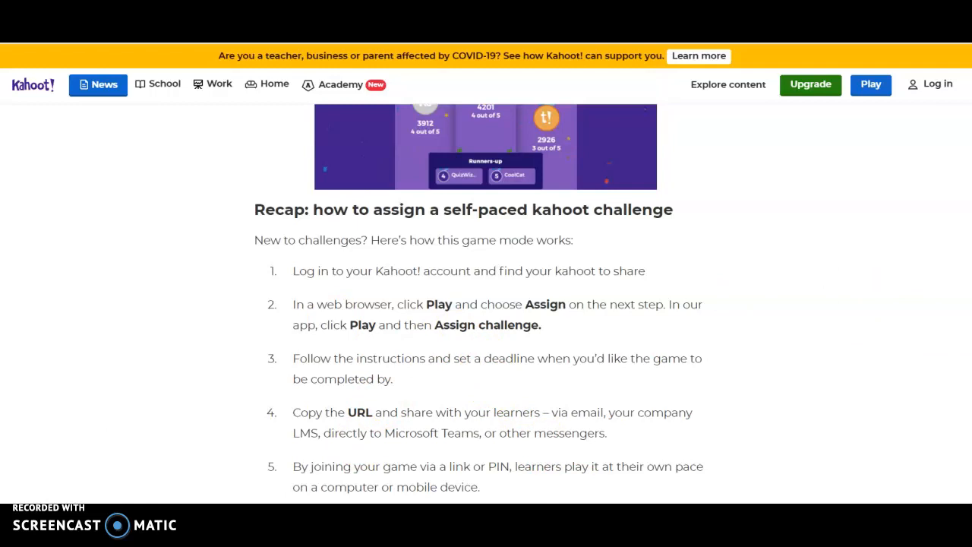
scroll(486, 304, "down", 1)
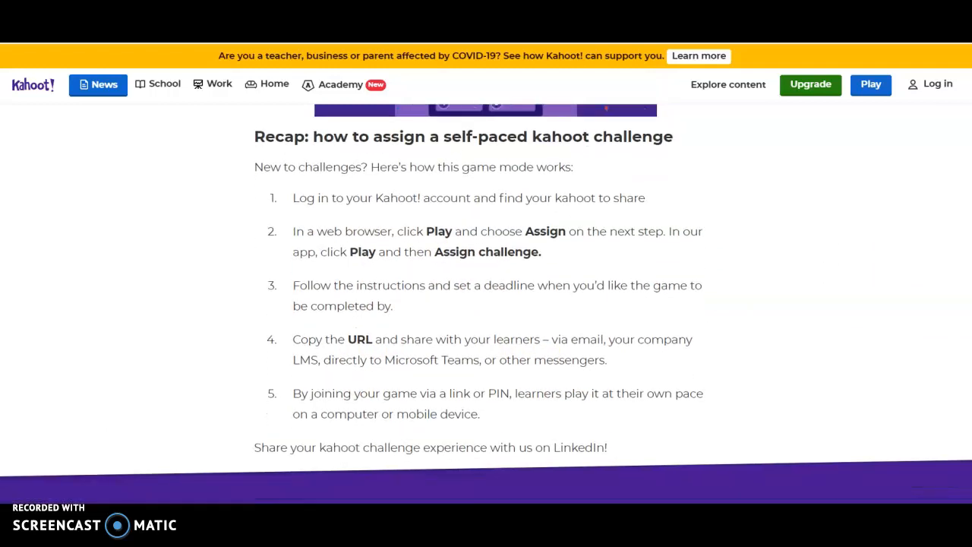
Step: Return to the Kahoot! account dashboard and open the Fudge-A-Mania live game report from Oct 23 2020, 1:55 pm
left_click(510, 482)
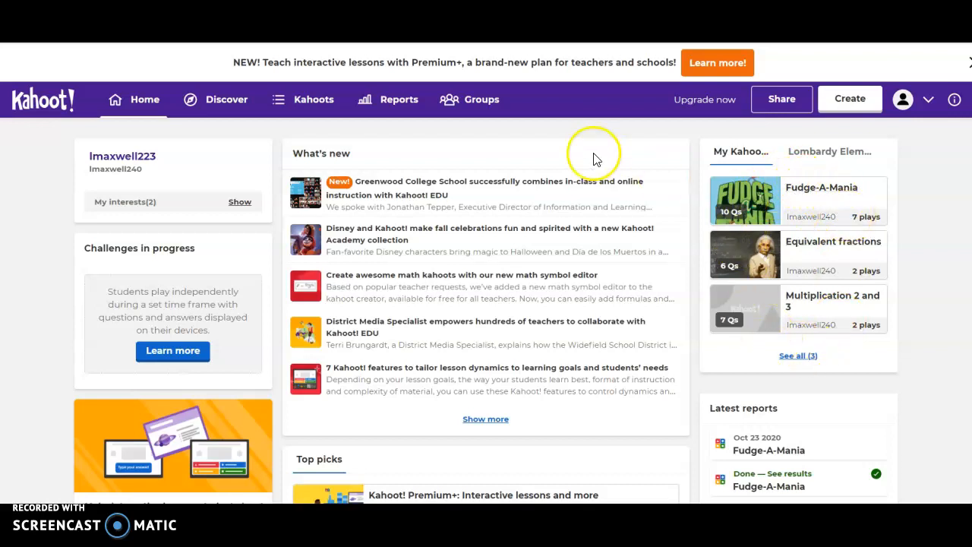
left_click(408, 108)
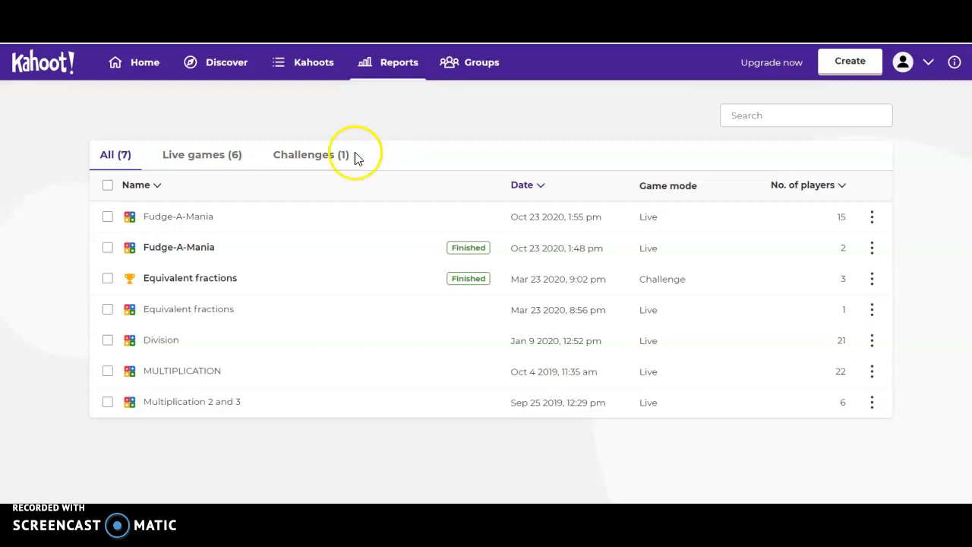
left_click(195, 218)
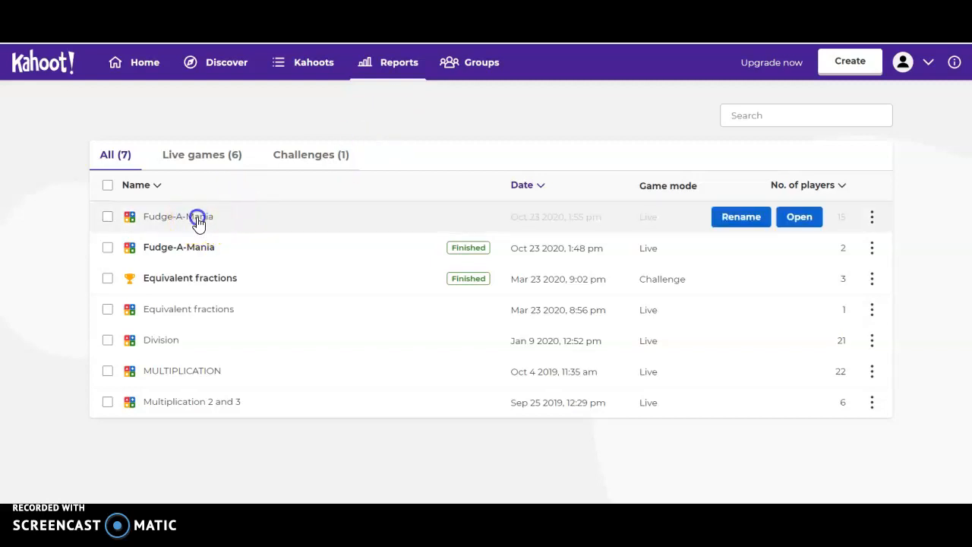
left_click(770, 106)
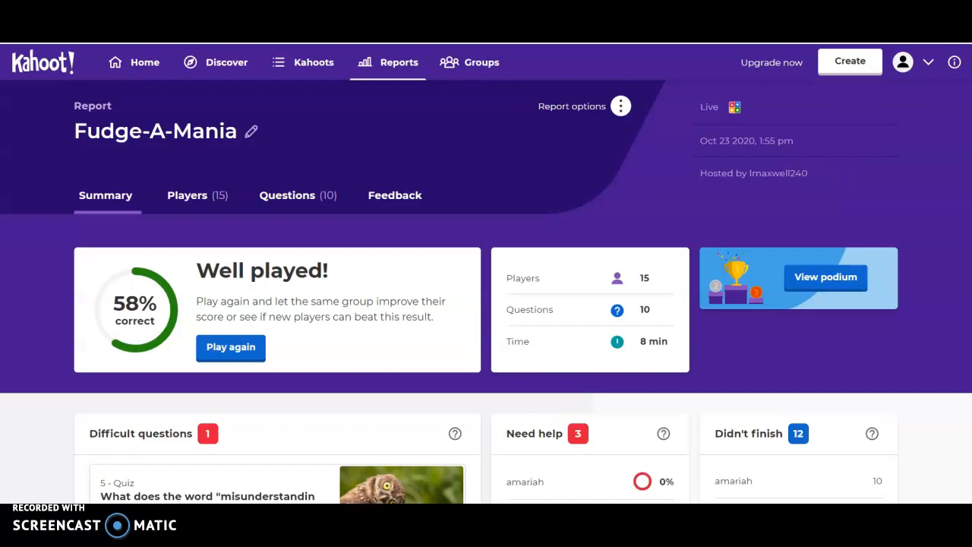
Step: View the podium of the Fudge-A-Mania game and return to its report summary
scroll(486, 291, "down", 1)
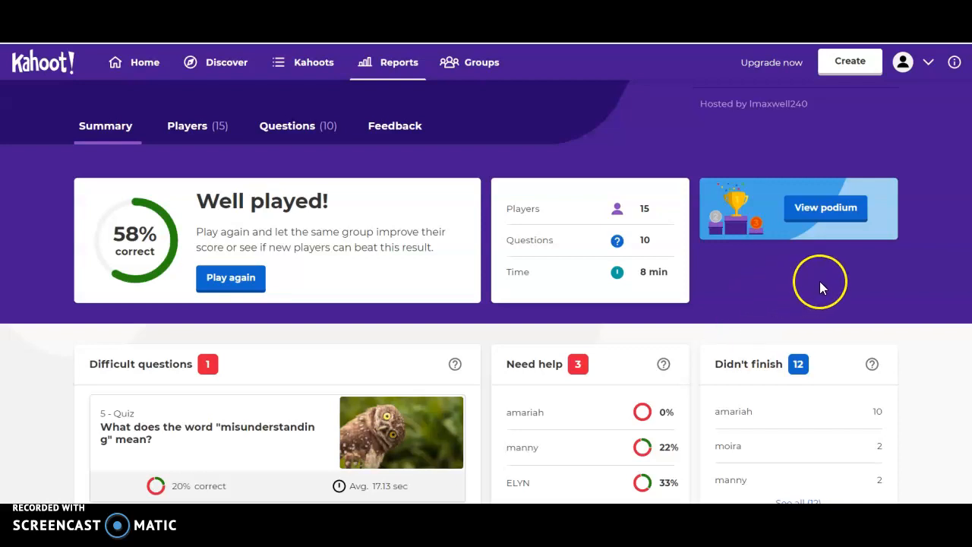
left_click(844, 215)
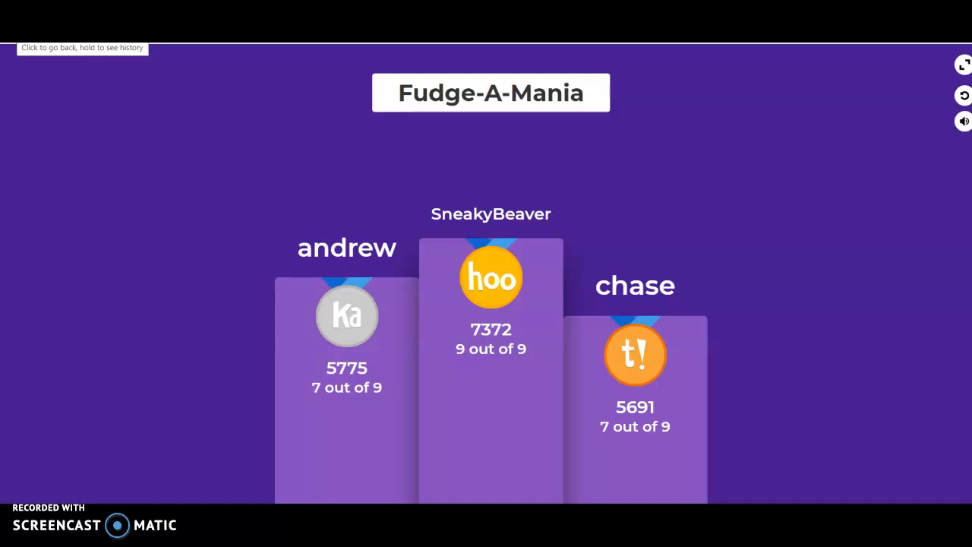
left_click(16, 34)
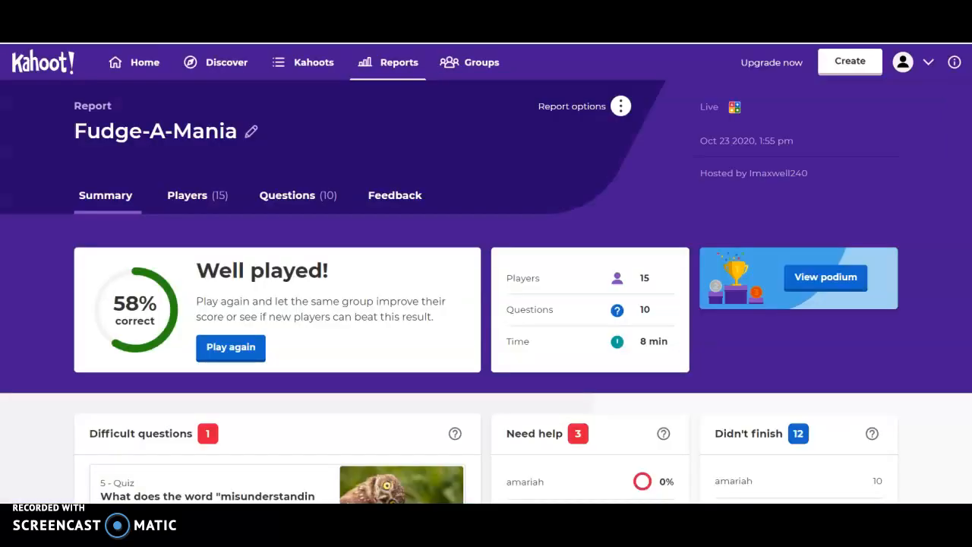
Step: Leave the report for the home page and search the Discover library for kahoots about "multiplication"
left_click(151, 69)
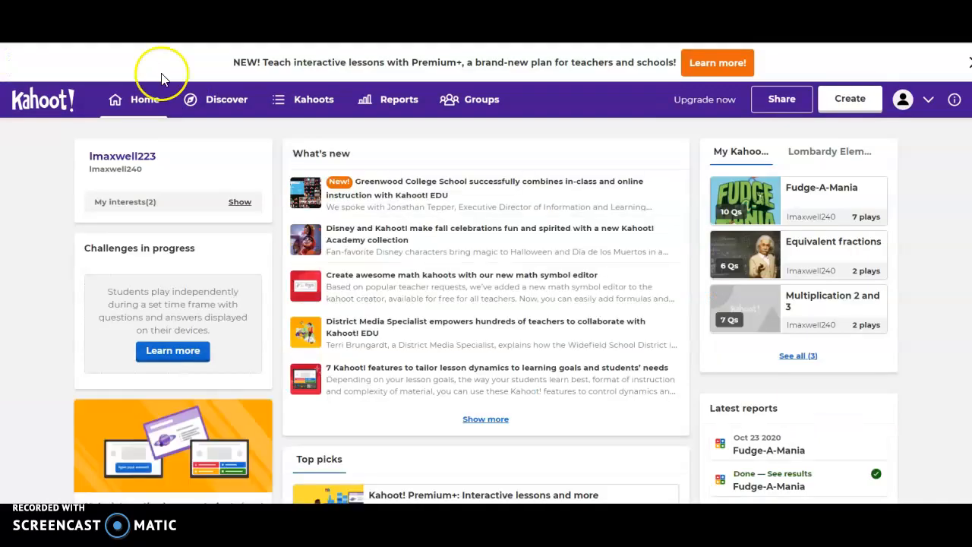
left_click(216, 109)
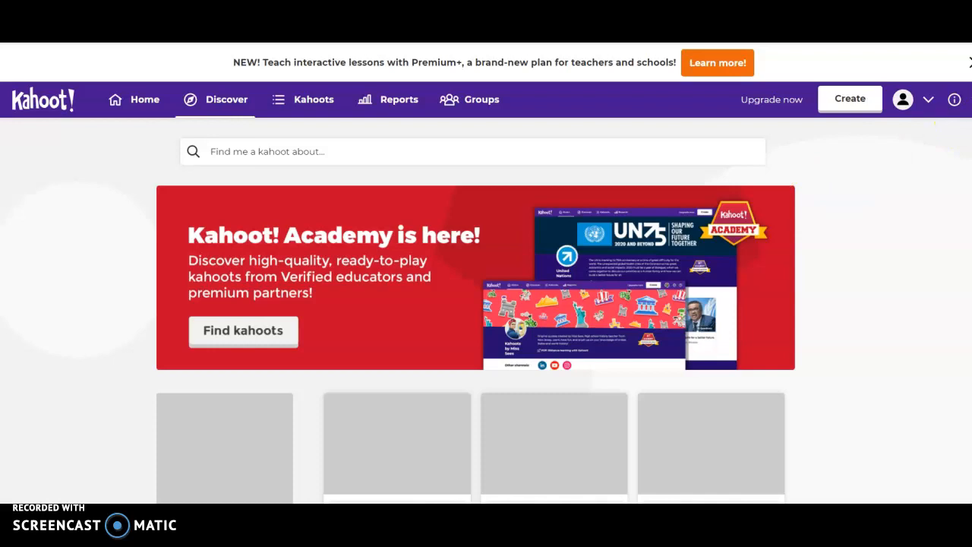
scroll(477, 310, "down", 3)
scroll(476, 310, "up", 3)
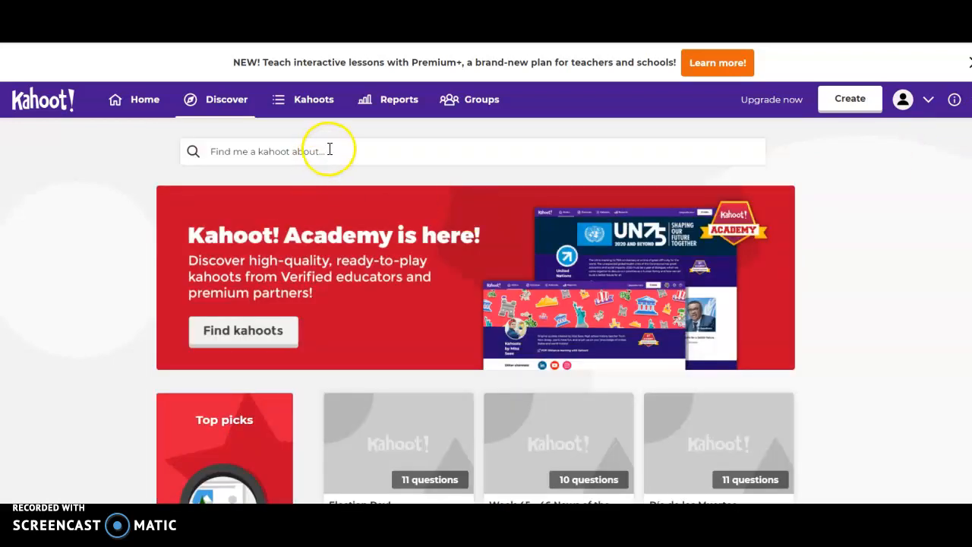
left_click(323, 152)
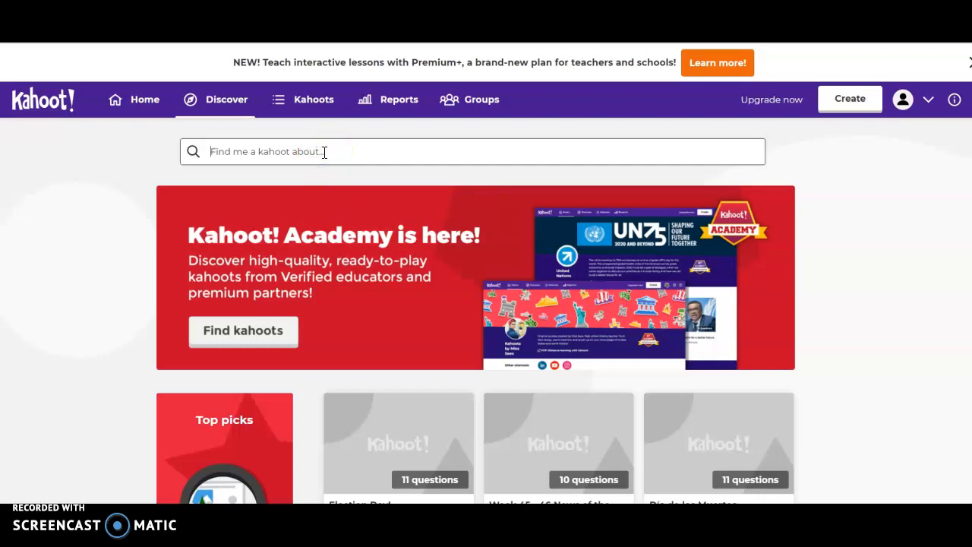
type("multiplica")
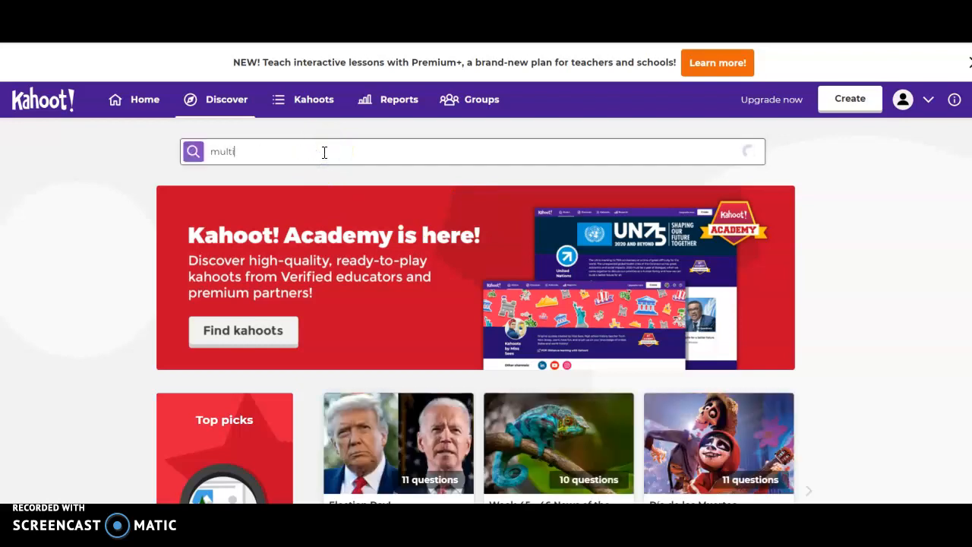
type("tion")
key("Return")
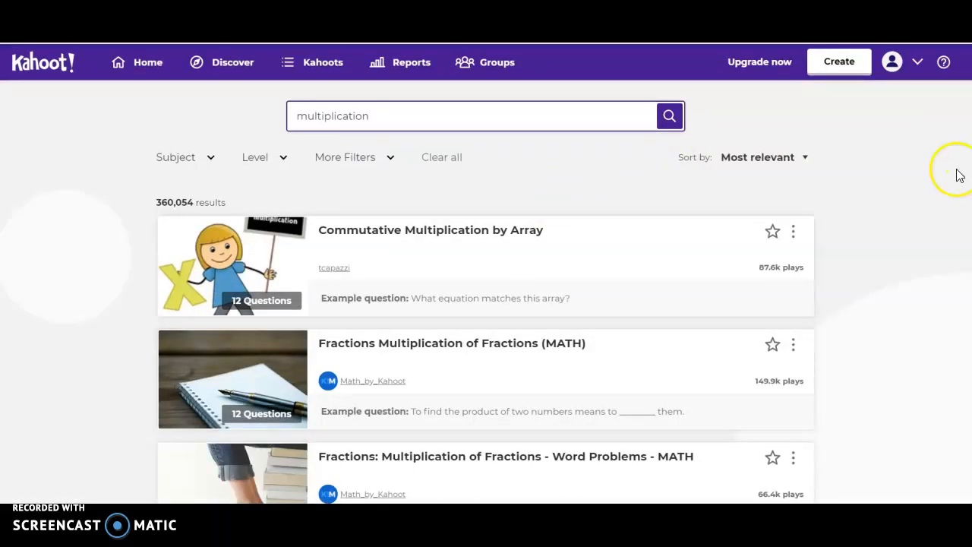
Step: Browse the list of multiplication kahoots and return to its beginning
scroll(486, 292, "down", 4)
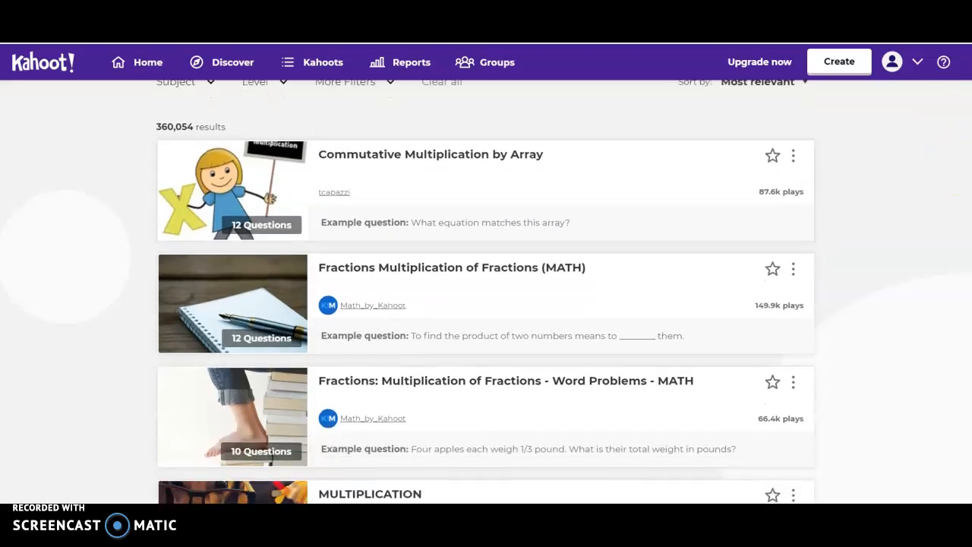
scroll(486, 292, "down", 12)
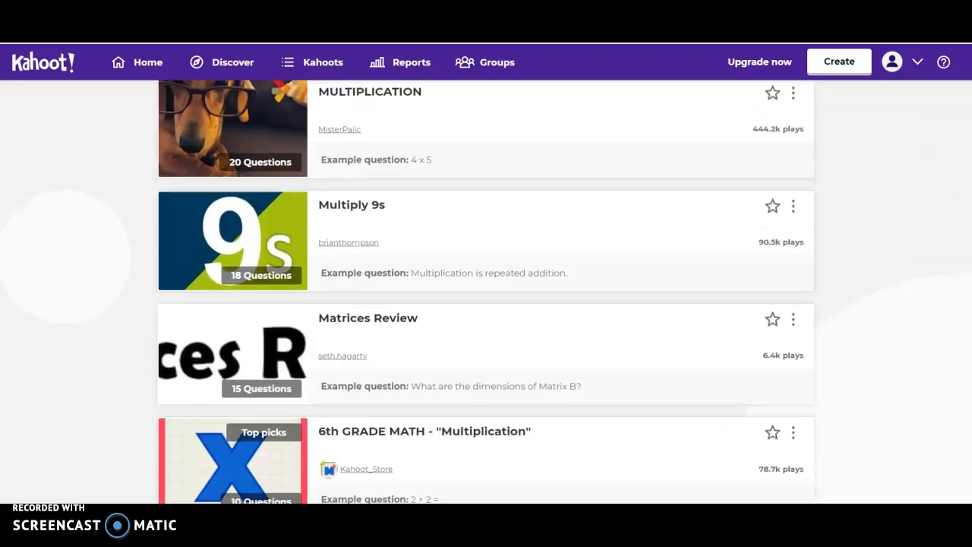
scroll(487, 292, "down", 14)
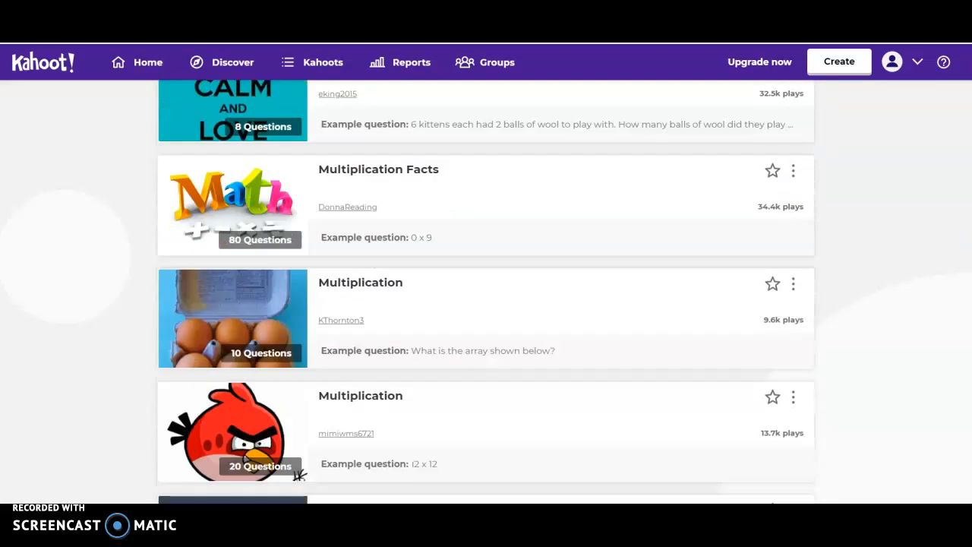
scroll(486, 292, "down", 3)
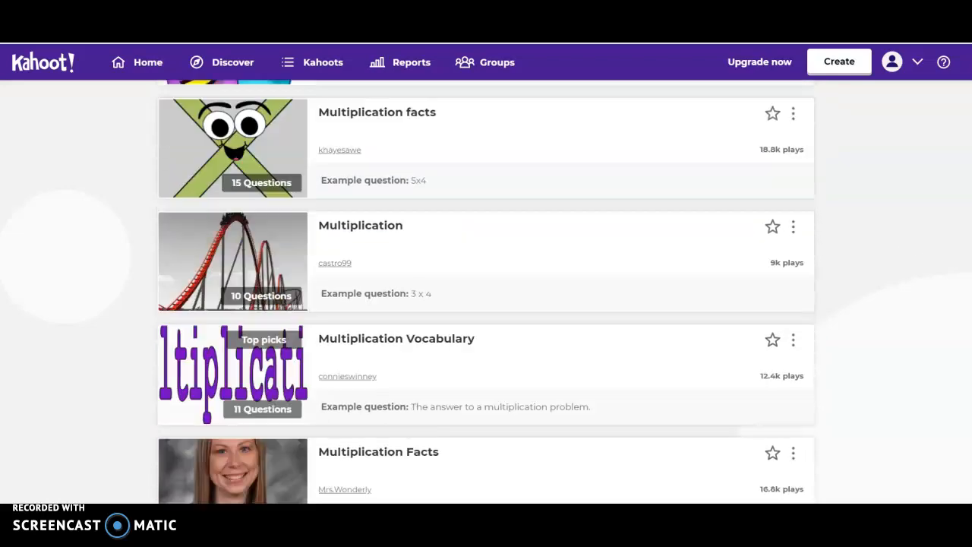
scroll(486, 292, "up", 20)
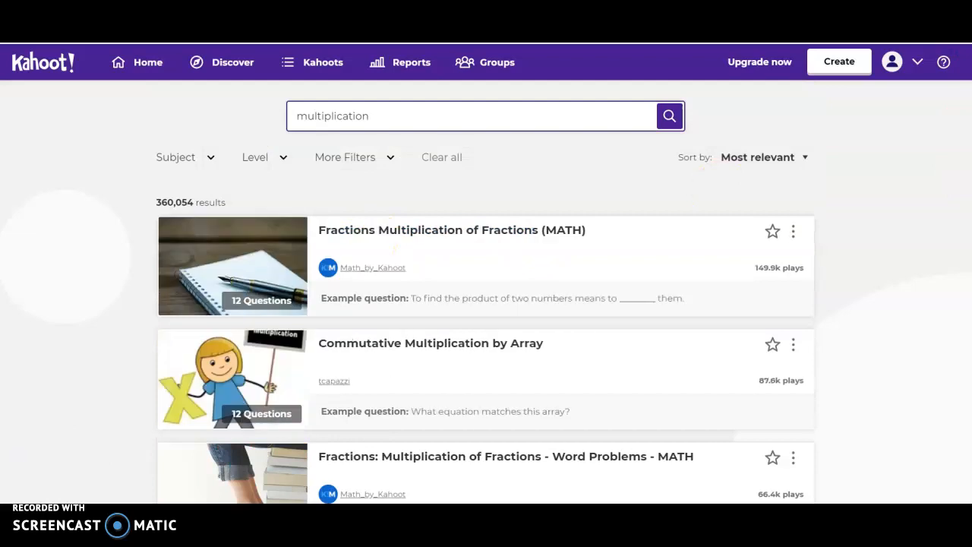
Step: Open the Fudge-A-Mania kahoot from the account's own kahoots and look through its list of questions
left_click(323, 73)
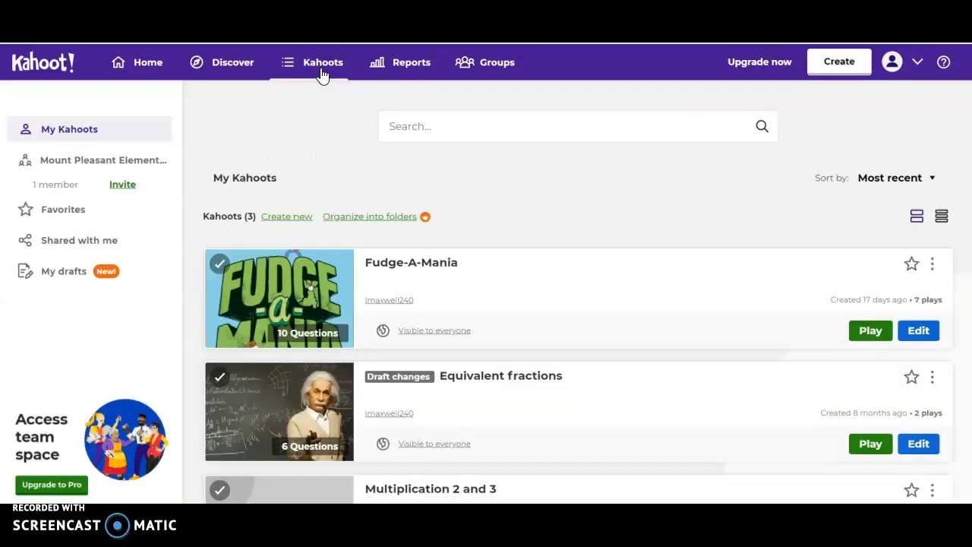
left_click(388, 265)
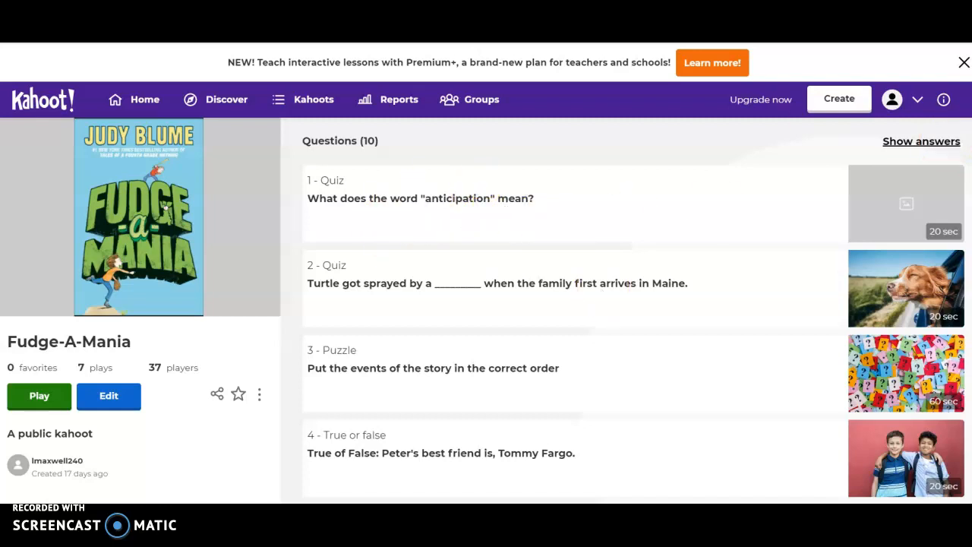
scroll(486, 310, "down", 3)
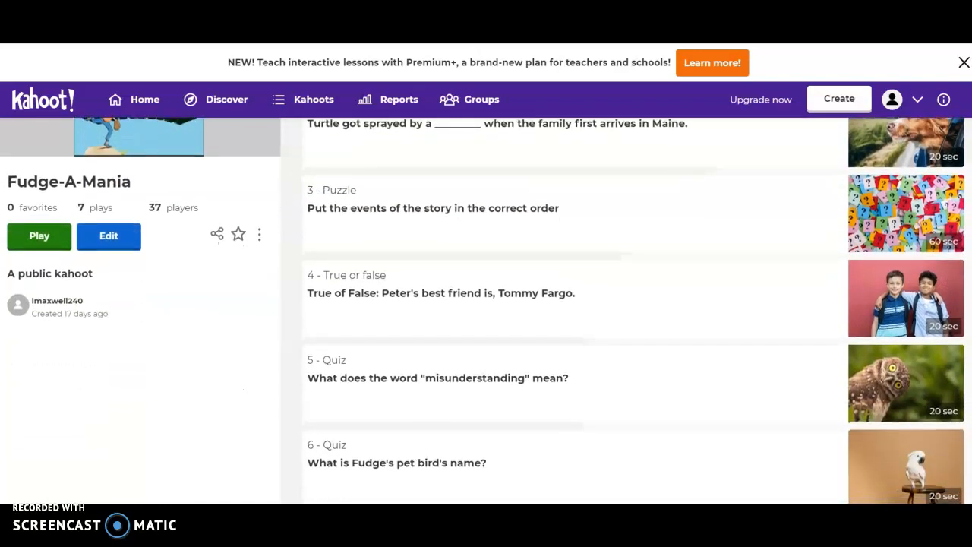
scroll(486, 310, "down", 1)
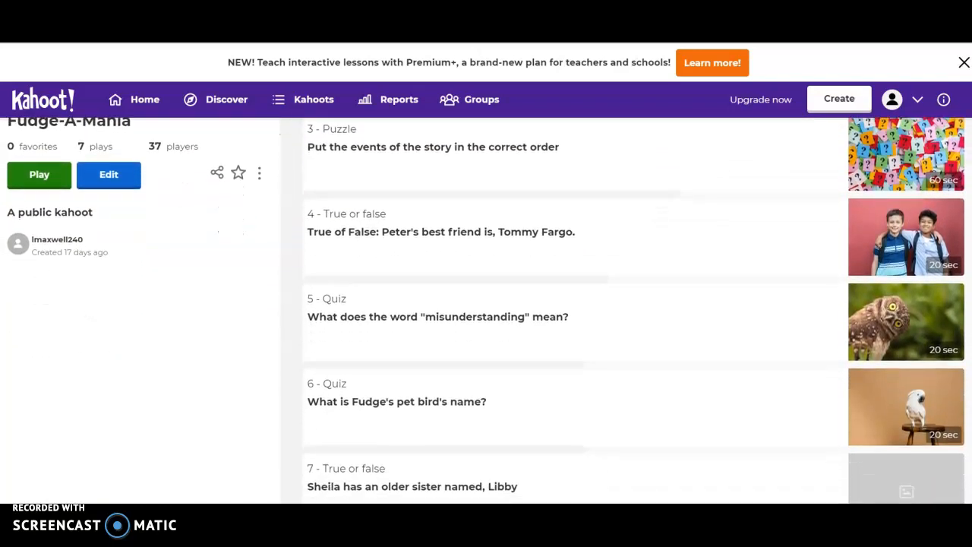
scroll(486, 310, "down", 5)
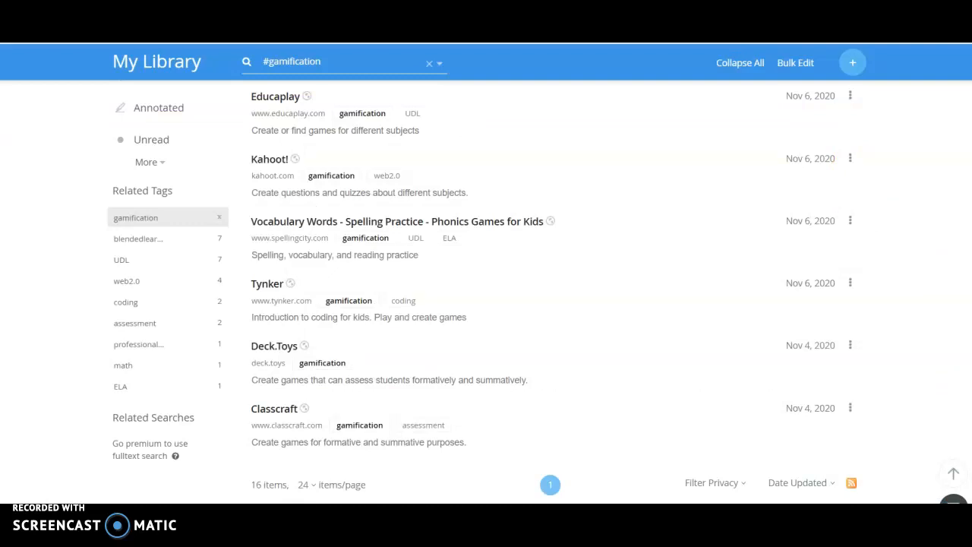
Step: Switch to the Diigo library, return to the beginning of the gamification results and show the whole library without the tag filter
scroll(486, 289, "up", 5)
scroll(963, 158, "up", 6)
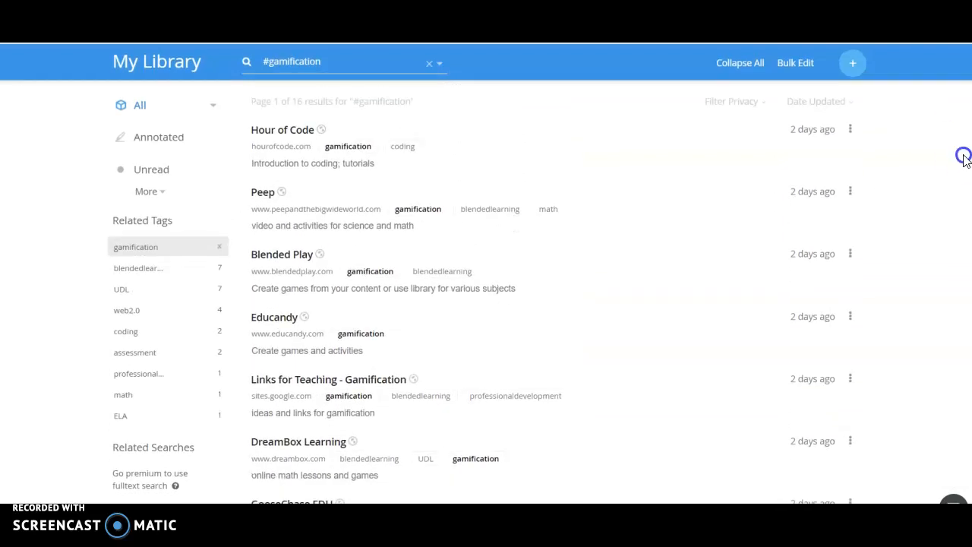
scroll(958, 136, "up", 2)
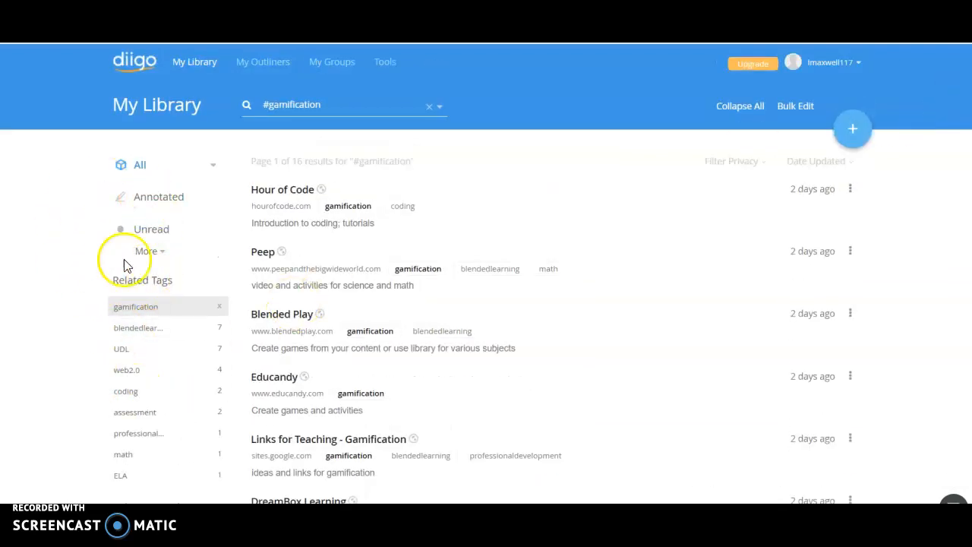
left_click(140, 164)
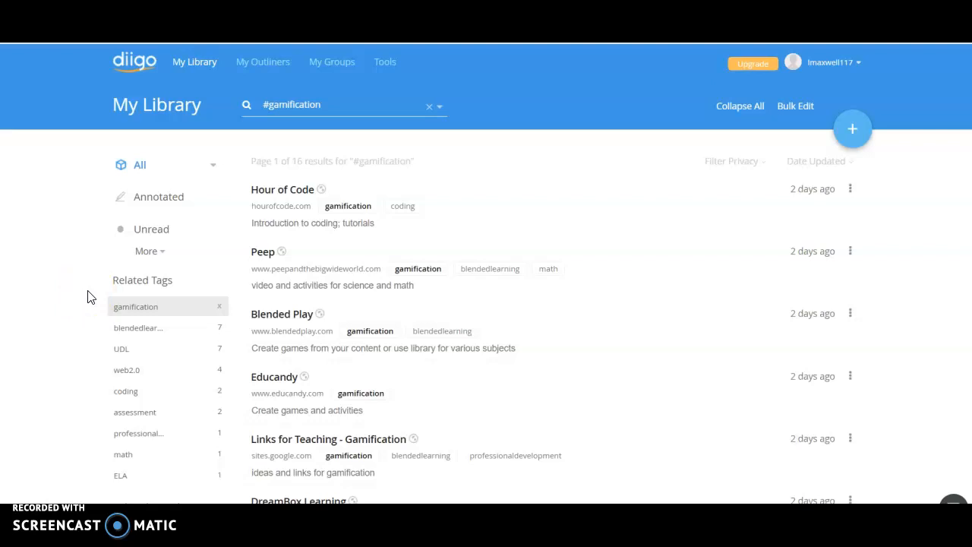
left_click(196, 64)
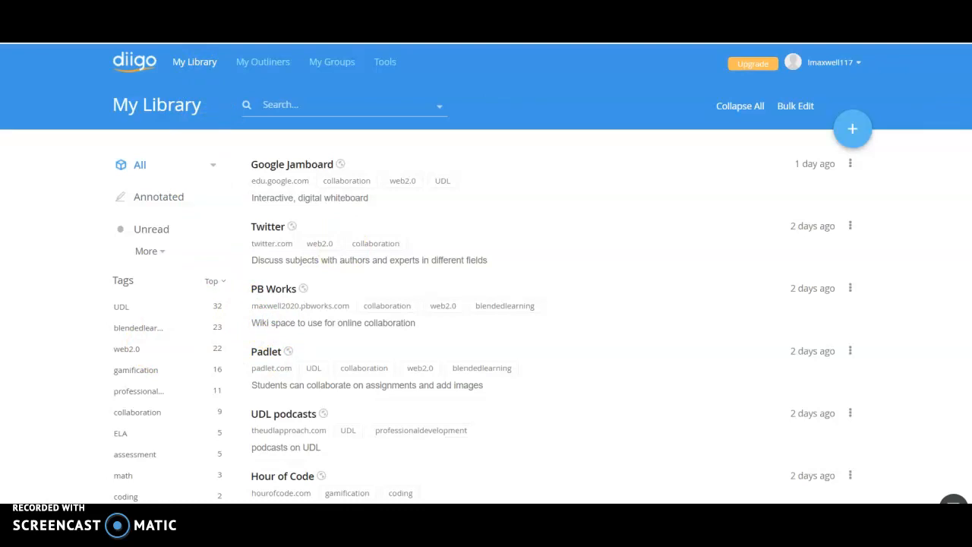
Step: Browse all resources on the first page of the unfiltered Diigo library, down to its page navigation
scroll(486, 304, "down", 3)
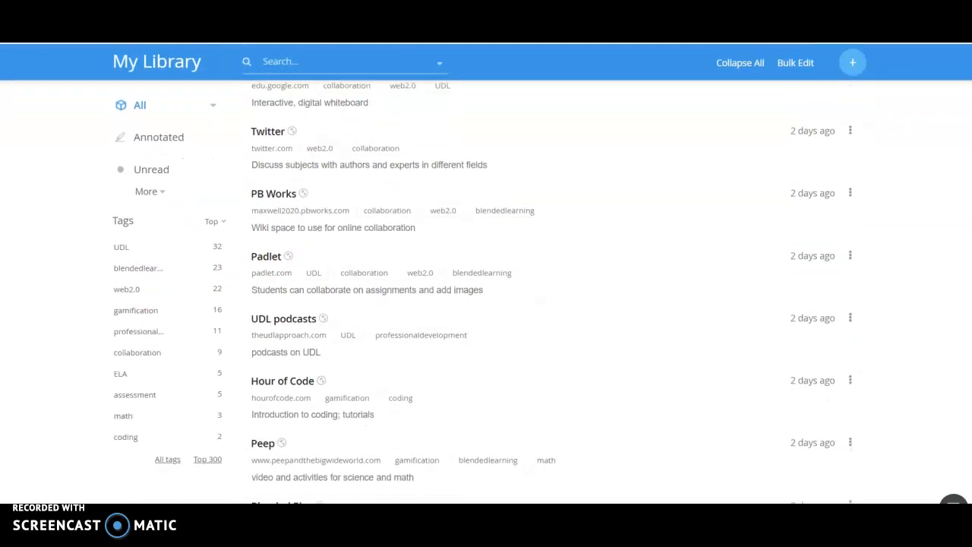
scroll(486, 304, "down", 1)
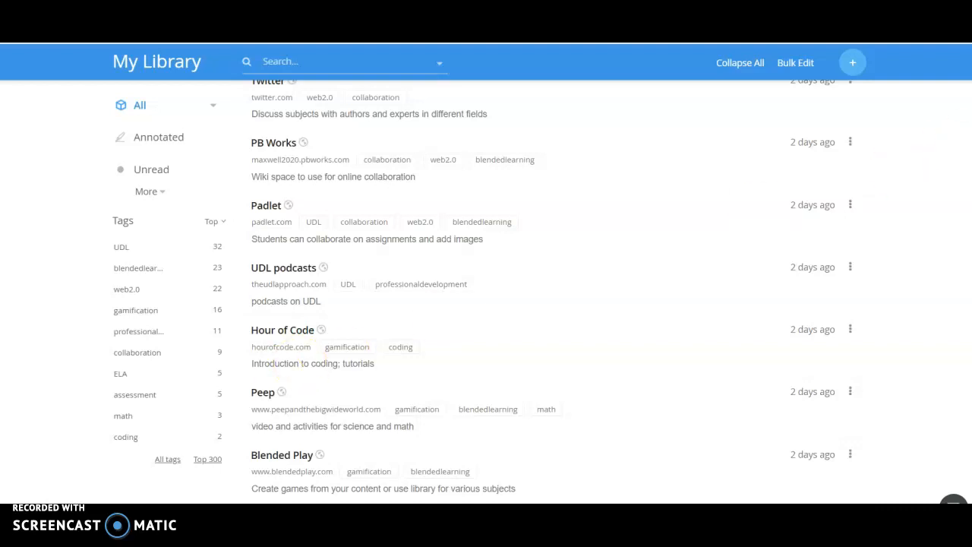
scroll(486, 304, "up", 2)
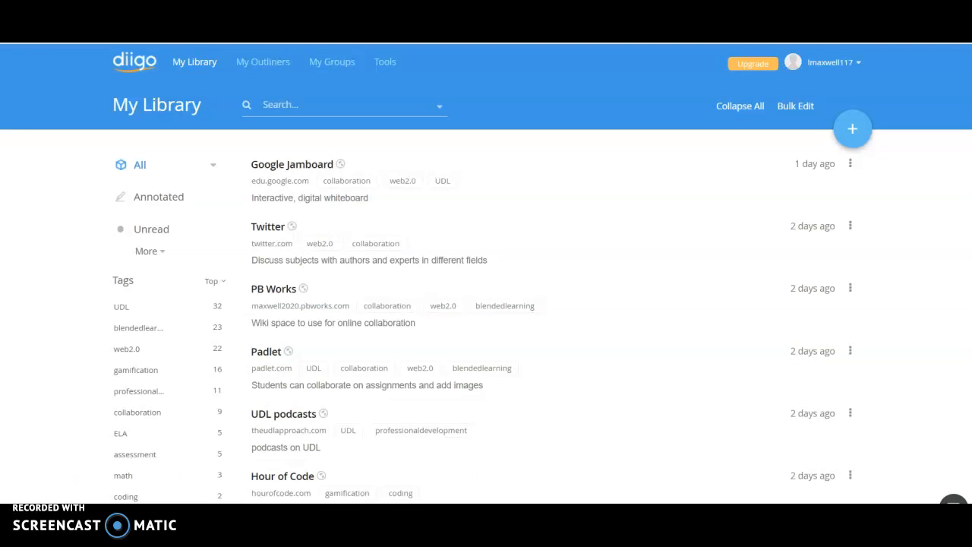
scroll(486, 304, "down", 5)
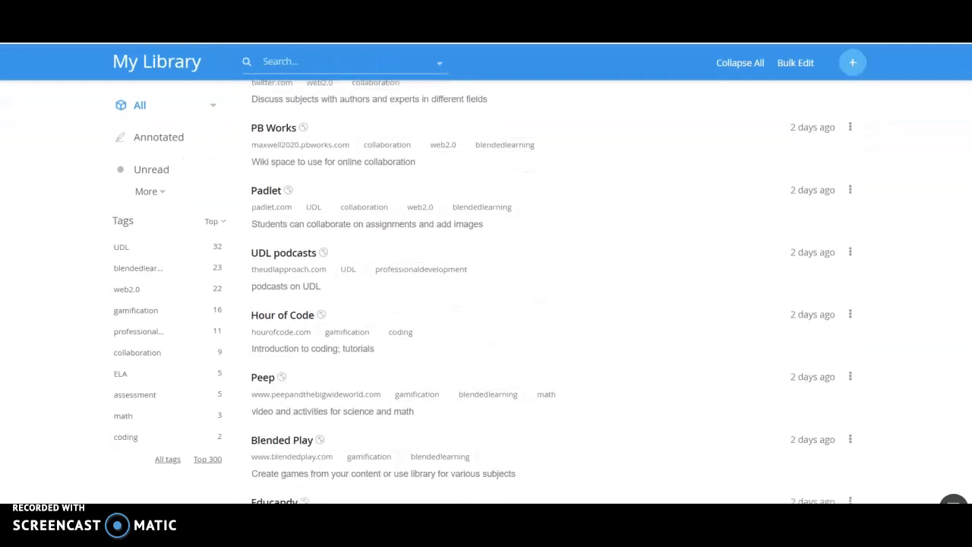
scroll(486, 304, "down", 2)
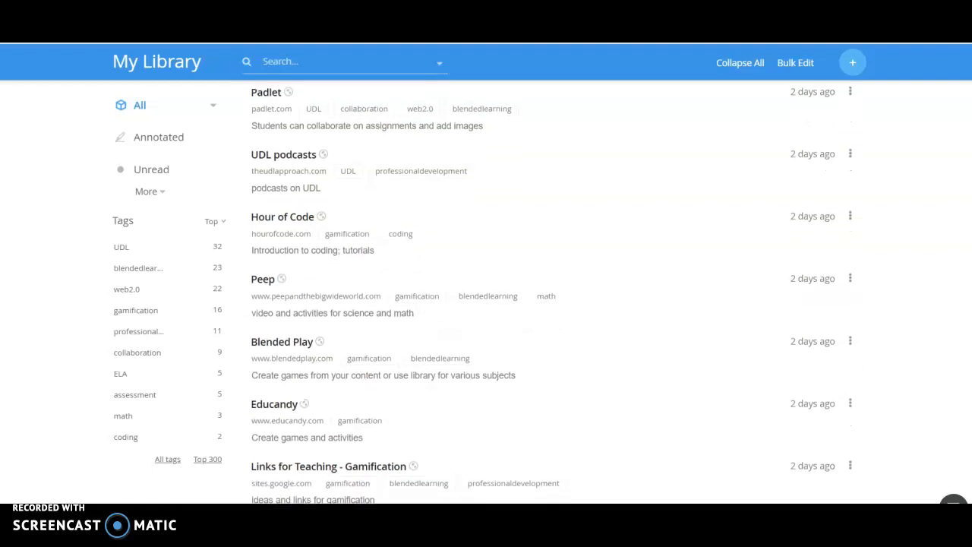
scroll(486, 304, "down", 4)
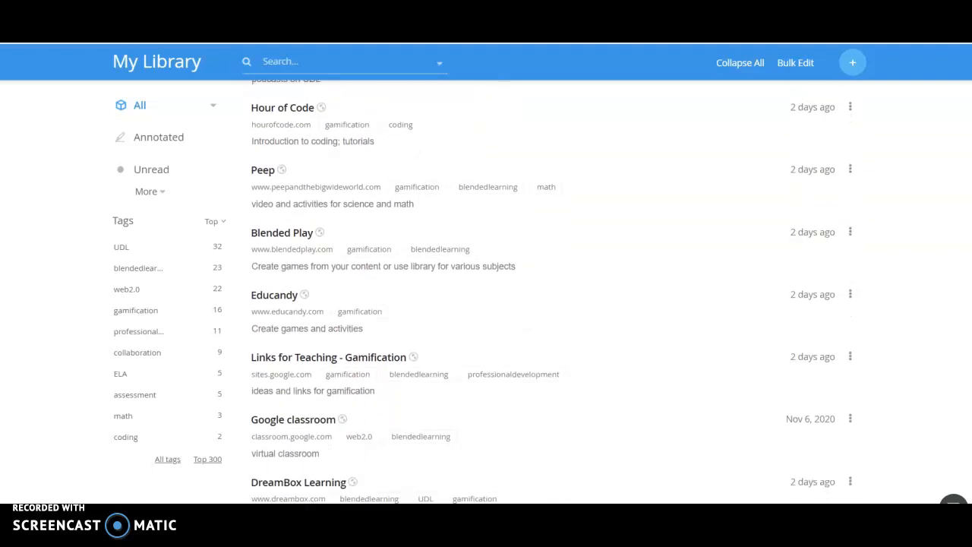
scroll(486, 303, "down", 1)
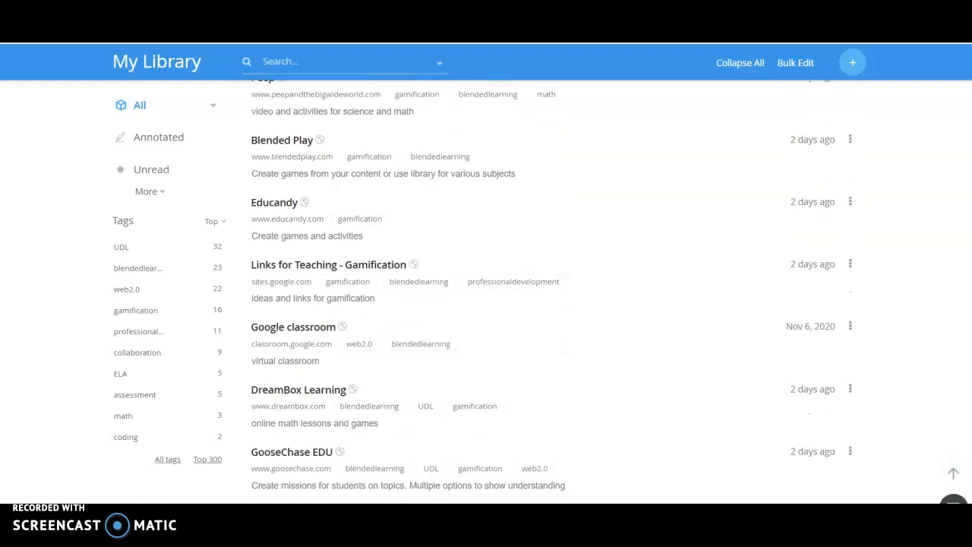
scroll(486, 304, "down", 5)
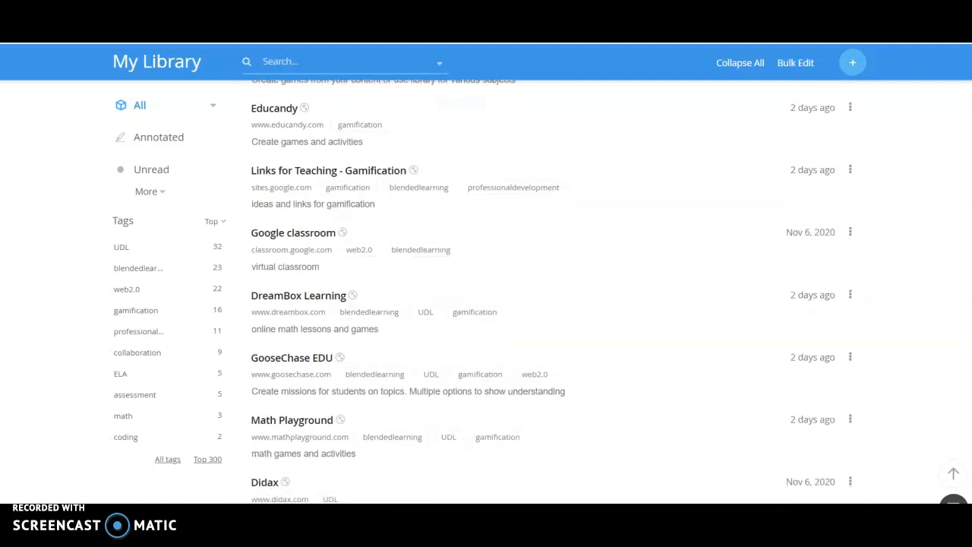
scroll(487, 304, "down", 4)
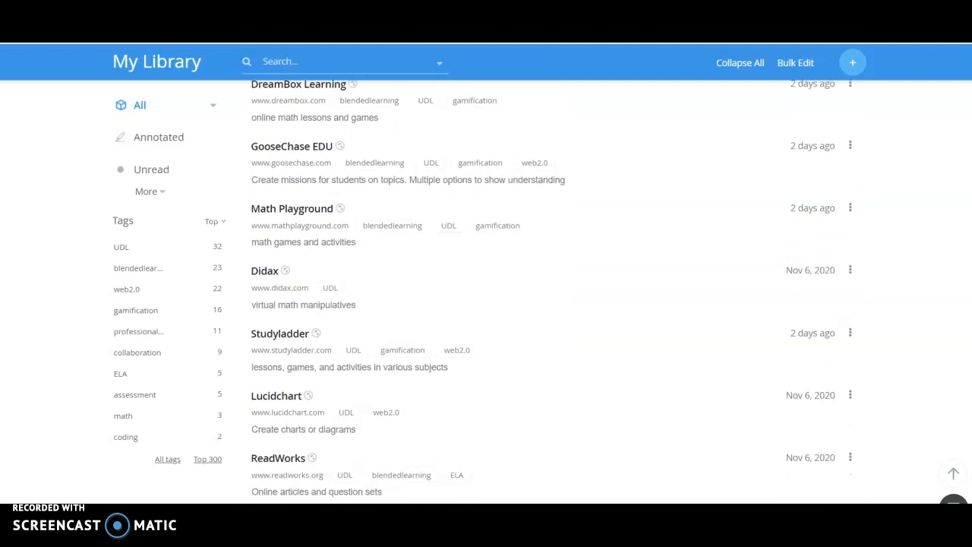
scroll(486, 304, "down", 6)
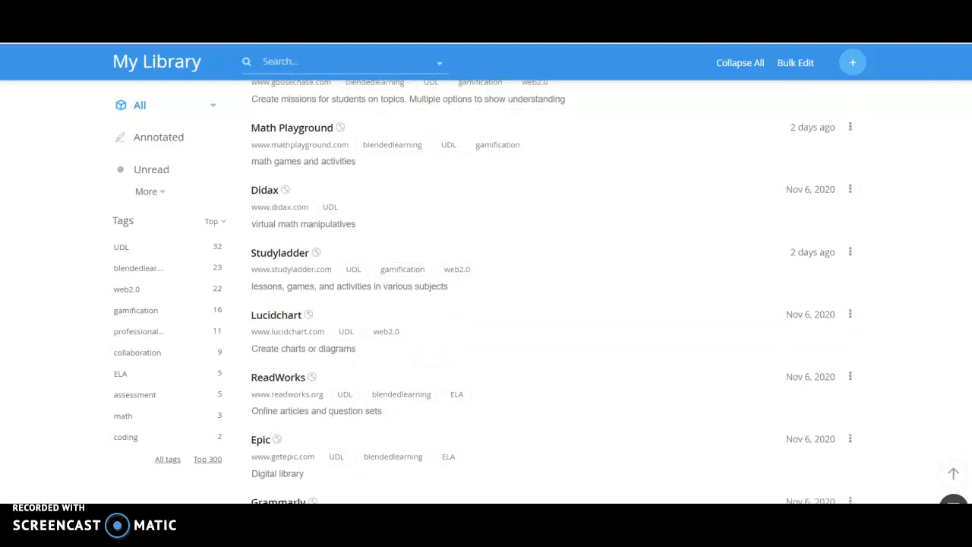
scroll(486, 304, "down", 6)
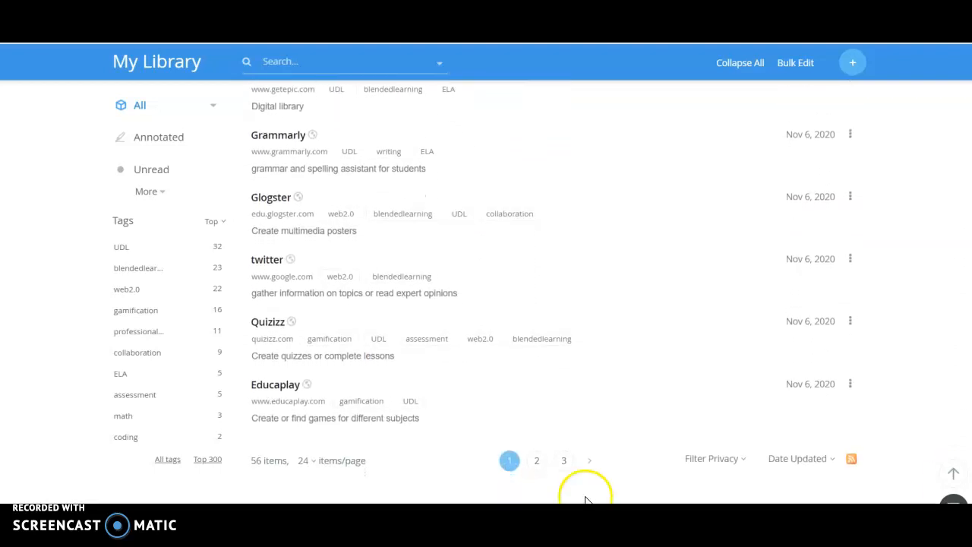
Step: Open page 2 of the library and browse its resources from Quizlet to Nearpod
left_click(541, 461)
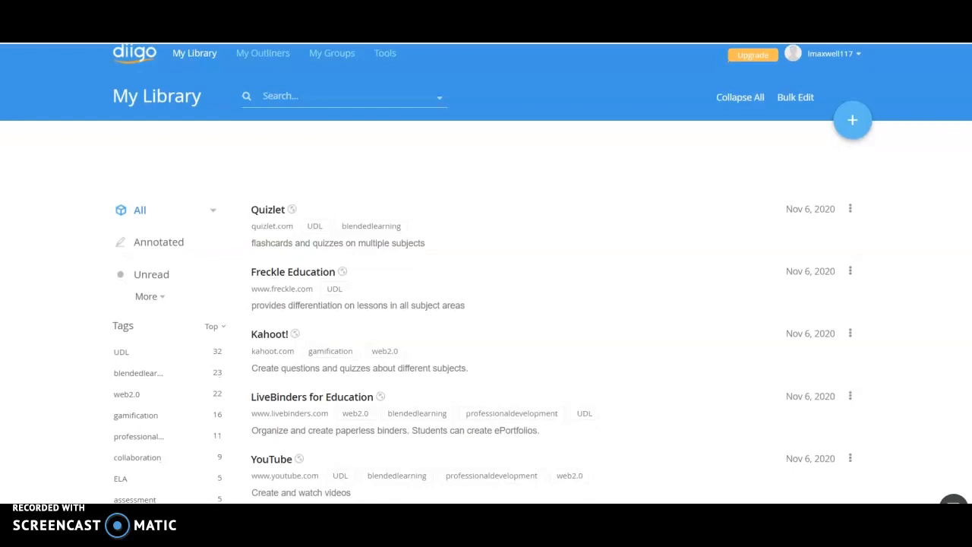
scroll(486, 304, "down", 5)
scroll(486, 304, "down", 7)
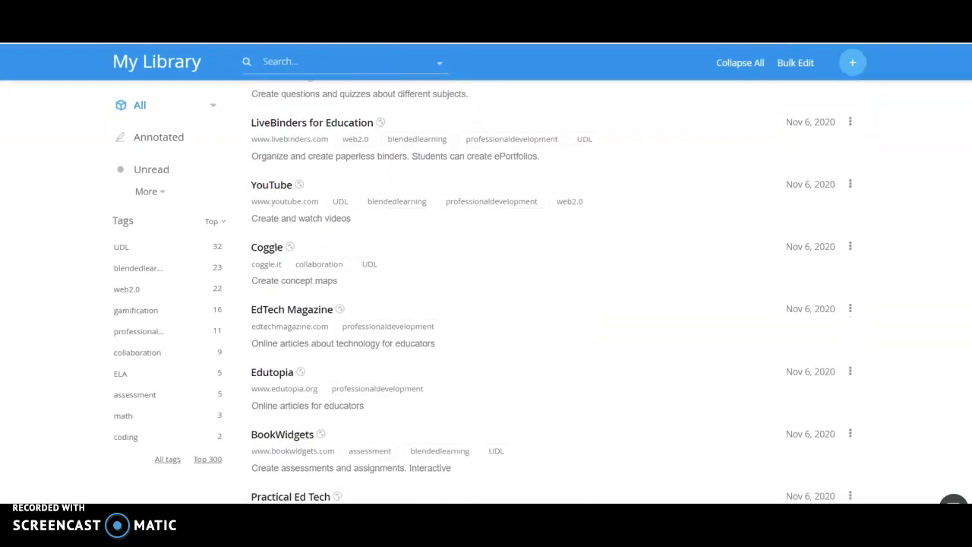
scroll(486, 304, "down", 5)
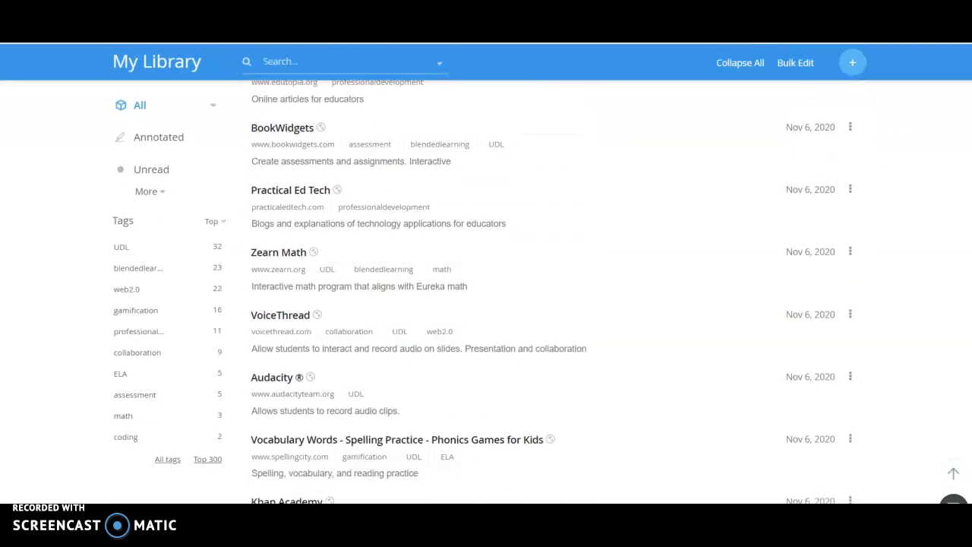
scroll(487, 304, "down", 5)
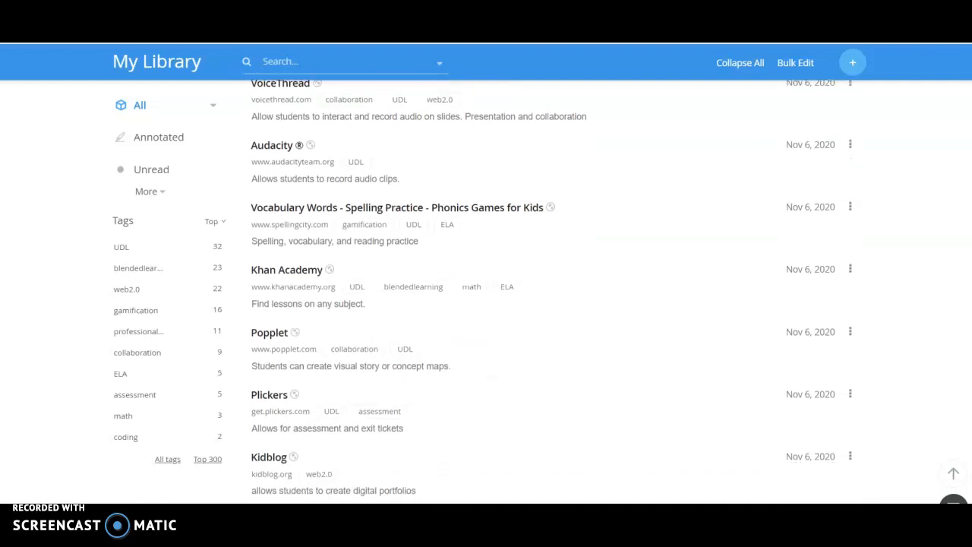
scroll(487, 304, "down", 6)
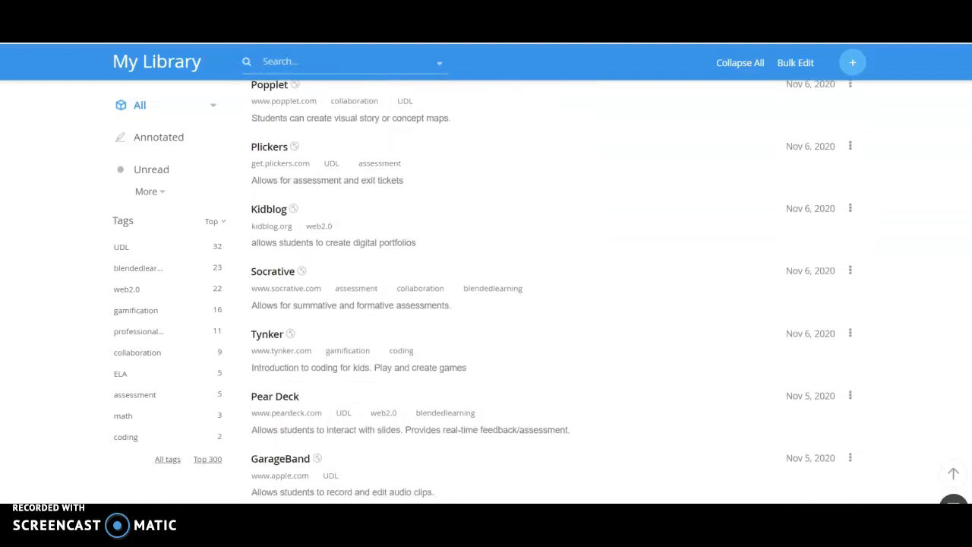
scroll(486, 304, "down", 1)
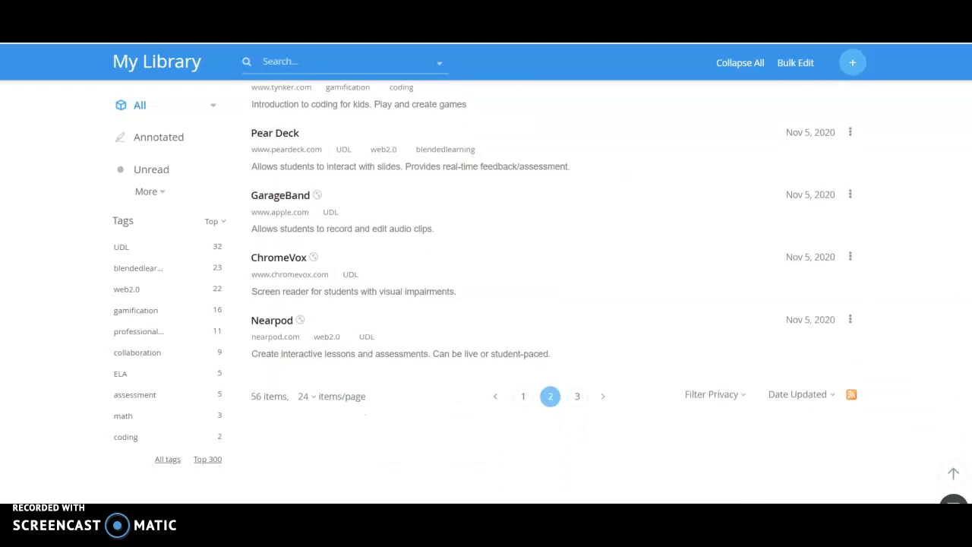
Step: Open page 3 of the library and choose the collaboration tag
left_click(577, 397)
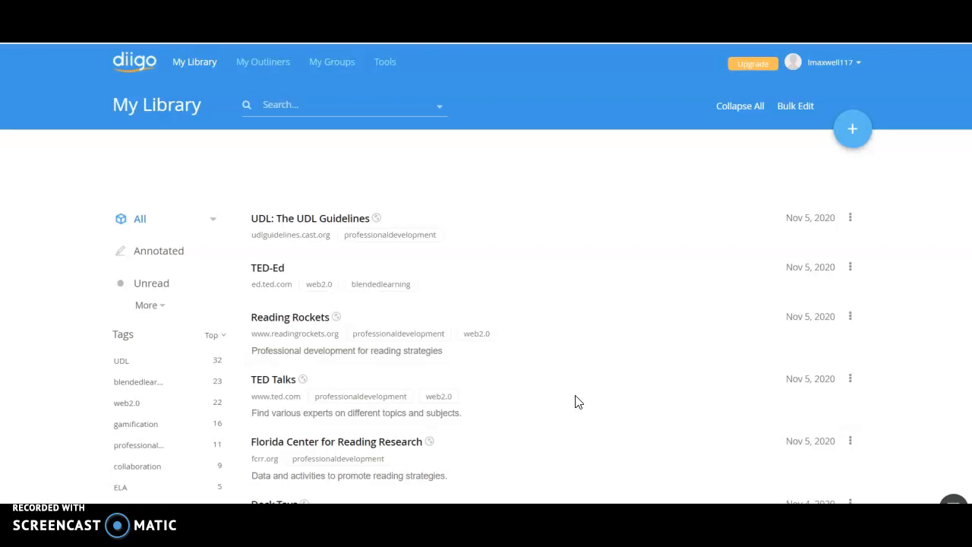
left_click(183, 465)
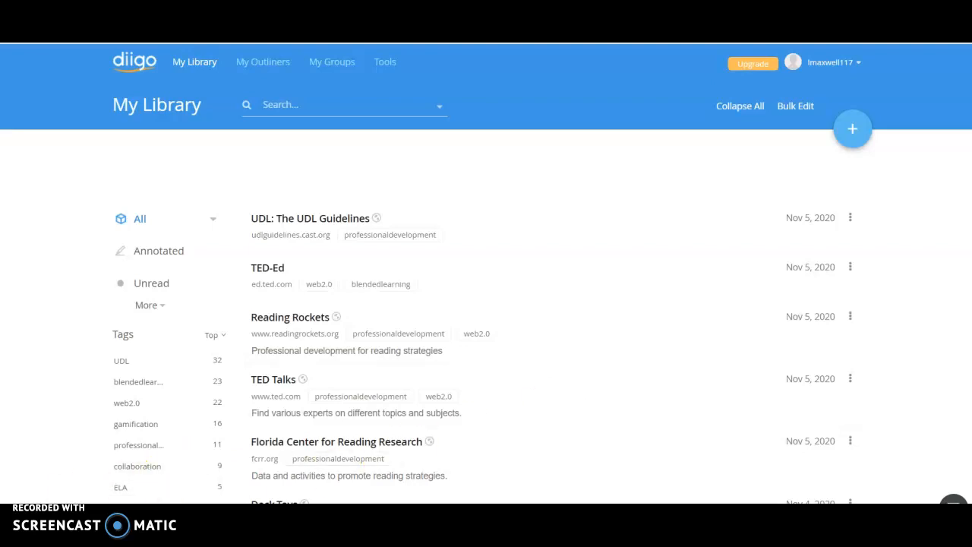